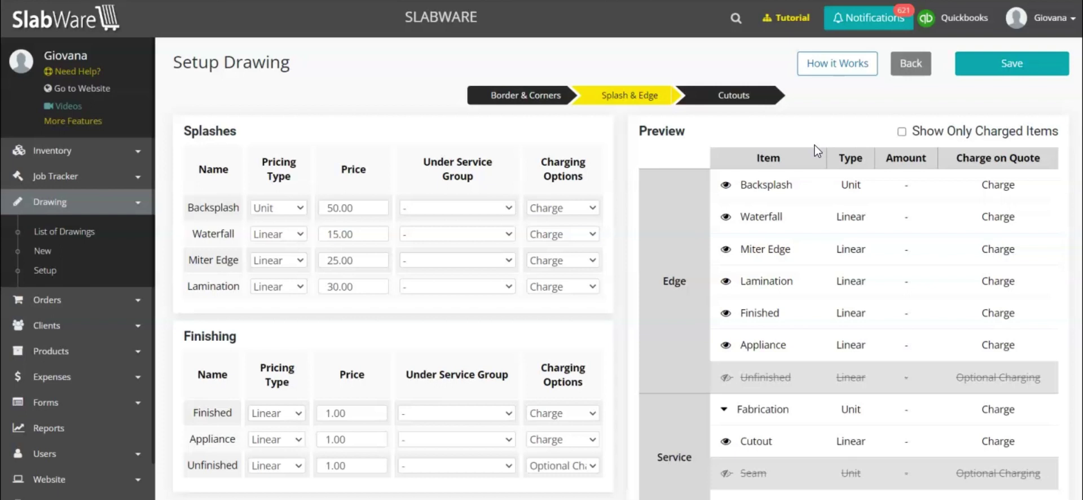
- Show the Border & Corners pricing tables and check the Radius corner's charging option, leaving it at Charge
{"action": "left_click", "coordinate": [499, 96]}
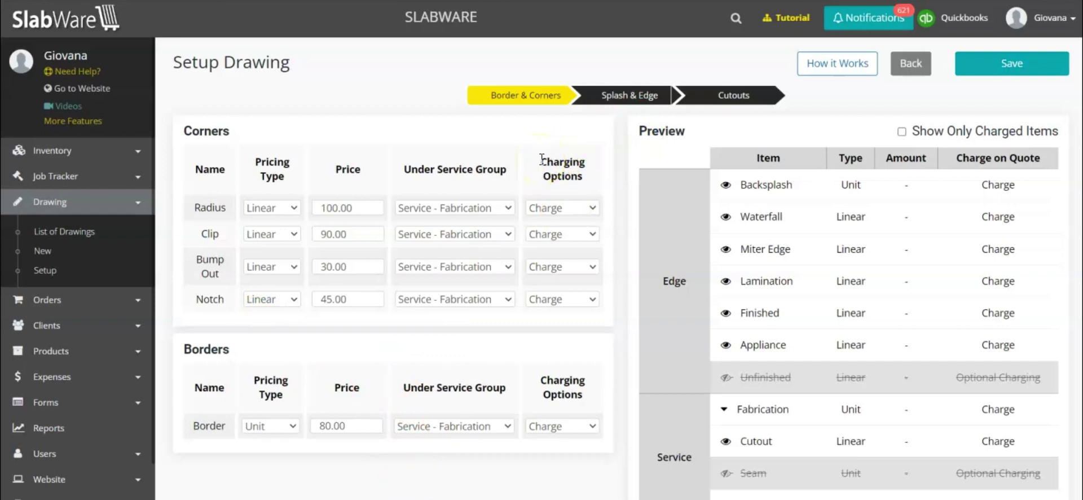
{"action": "left_click", "coordinate": [562, 212]}
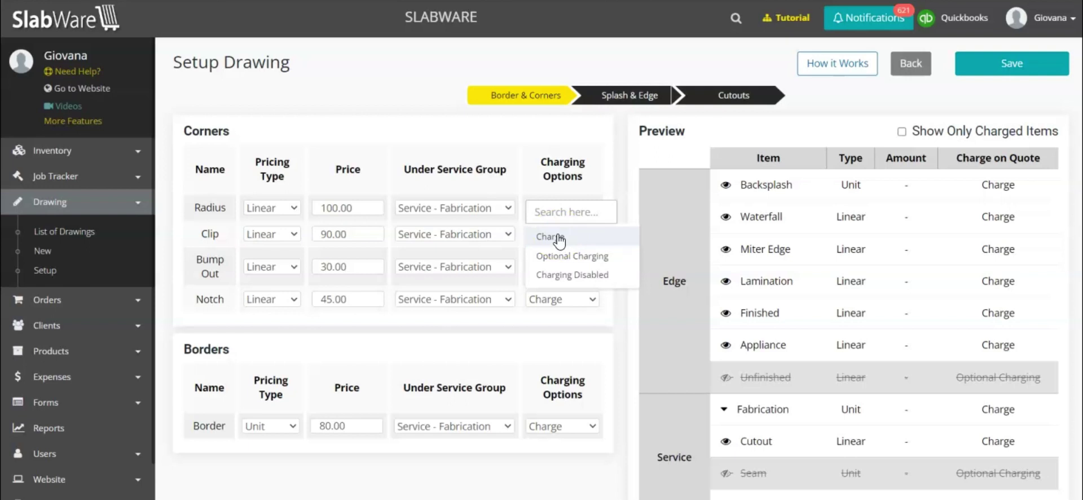
{"action": "double_click", "coordinate": [223, 204]}
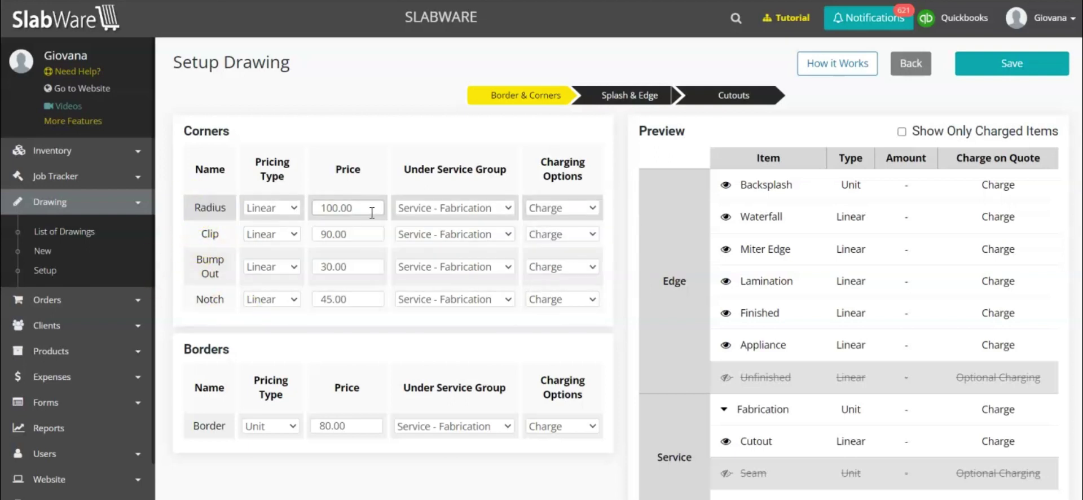
{"action": "left_click", "coordinate": [586, 208]}
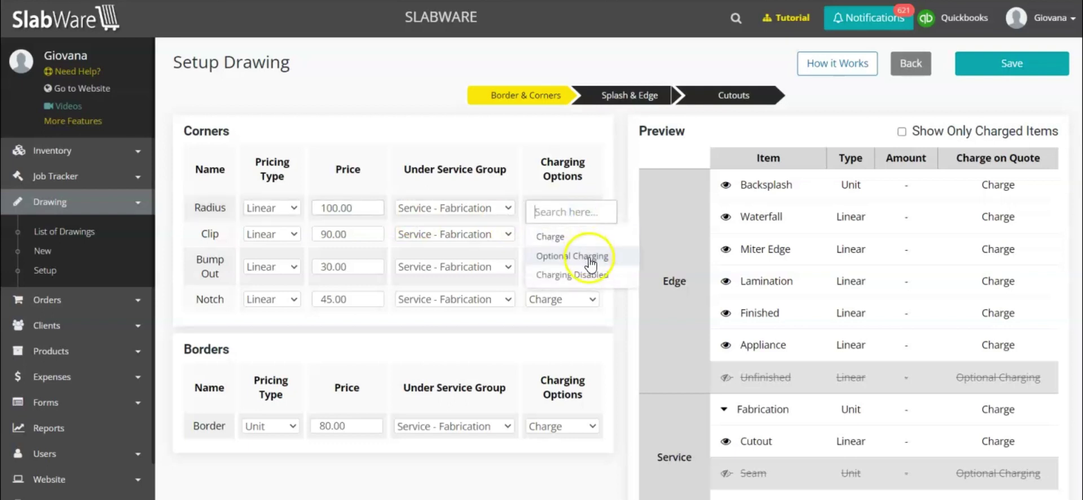
{"action": "left_click", "coordinate": [605, 257]}
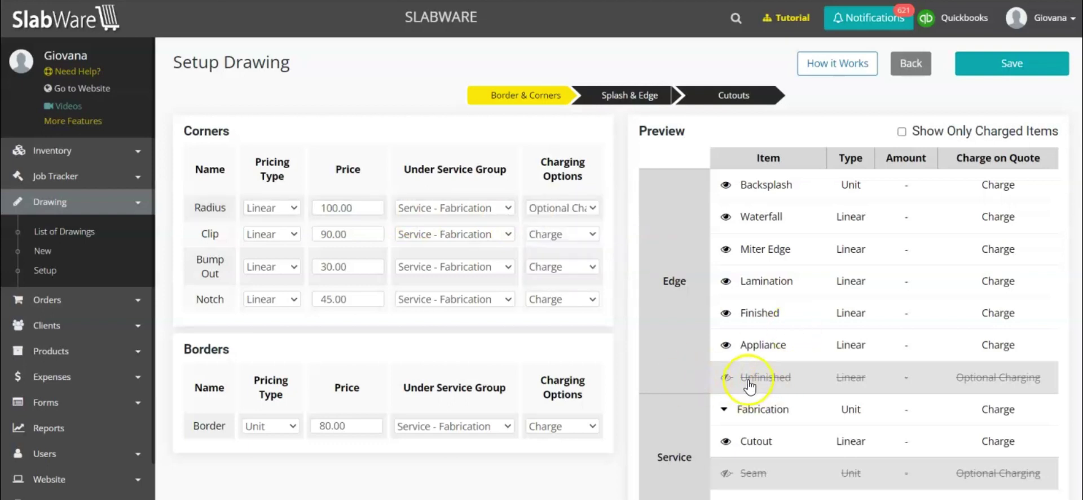
{"action": "left_click_drag", "start_coordinate": [739, 377], "coordinate": [1043, 384]}
{"action": "left_click", "coordinate": [732, 383]}
{"action": "left_click", "coordinate": [556, 209]}
{"action": "left_click", "coordinate": [587, 256]}
{"action": "scroll", "coordinate": [733, 384], "scroll_direction": "down", "scroll_amount": 1}
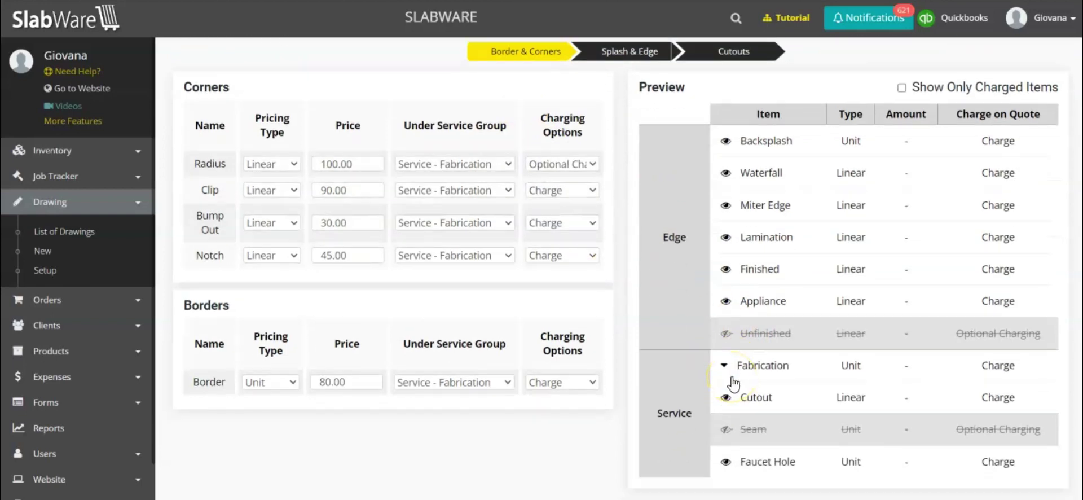
{"action": "left_click", "coordinate": [561, 164]}
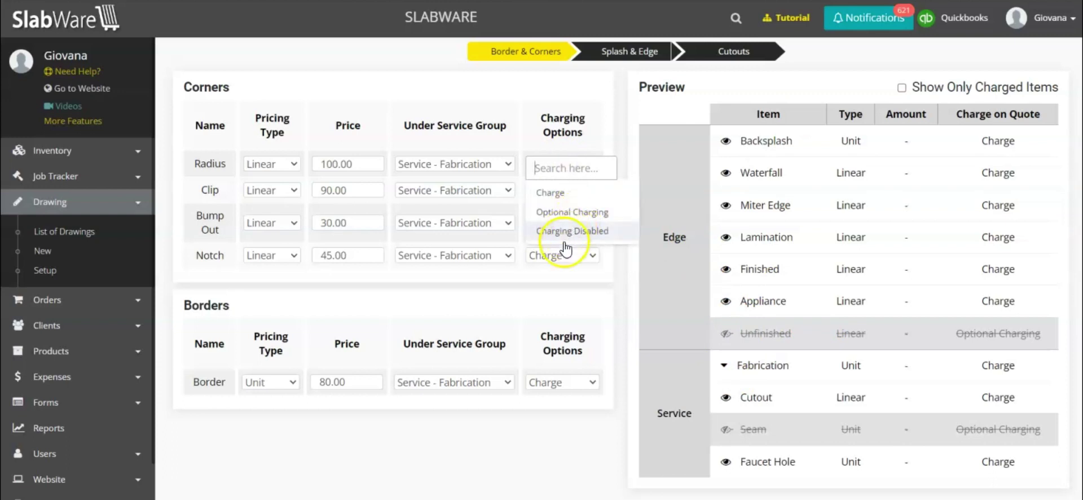
{"action": "left_click", "coordinate": [566, 123]}
{"action": "left_click", "coordinate": [593, 164]}
{"action": "left_click", "coordinate": [591, 236]}
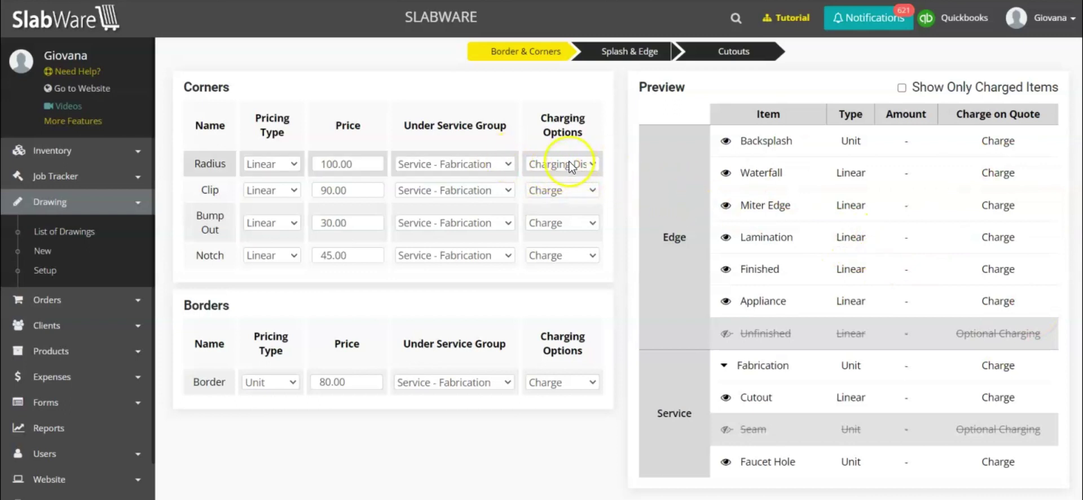
{"action": "left_click", "coordinate": [589, 163]}
{"action": "left_click", "coordinate": [572, 190]}
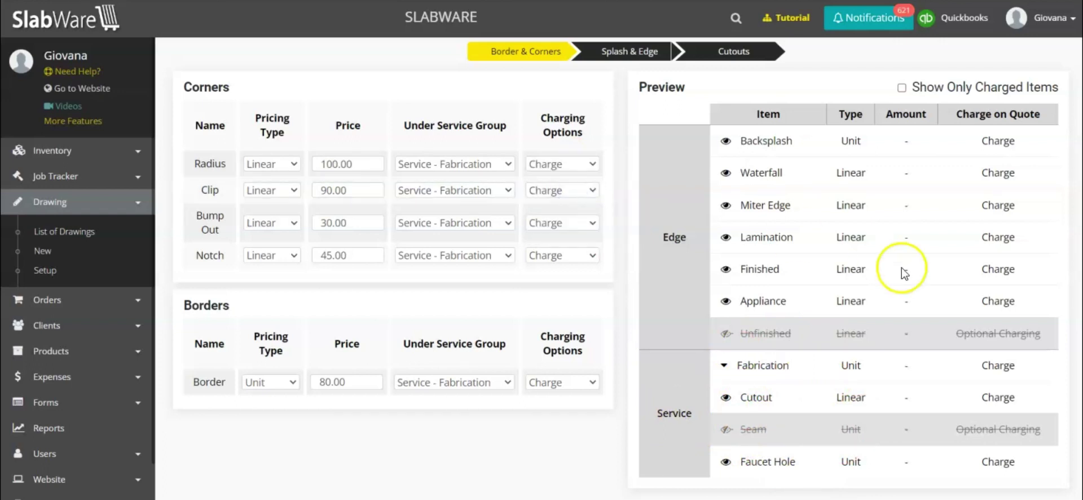
- Expand the Preview's Fabrication group to show Radius among its corner and border items
{"action": "left_click", "coordinate": [724, 366]}
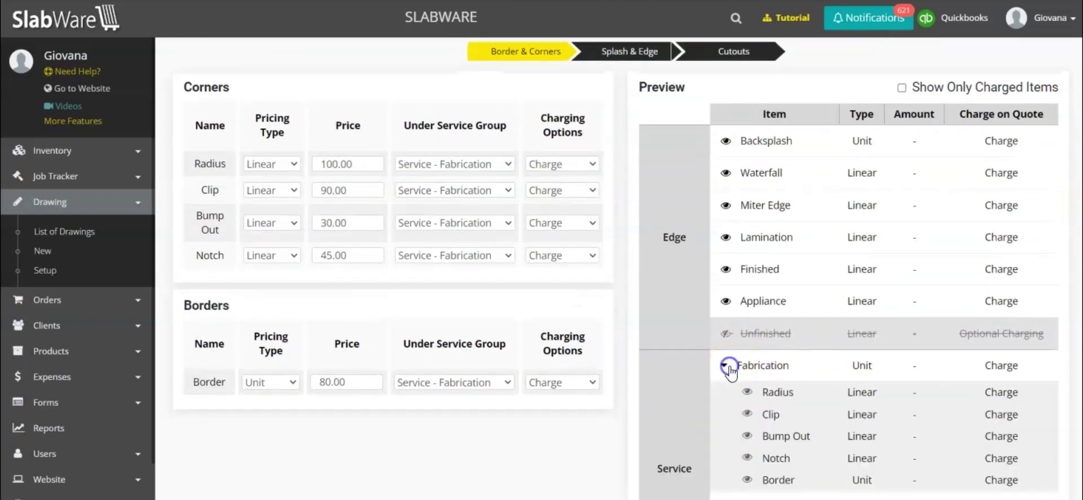
{"action": "scroll", "coordinate": [774, 316], "scroll_direction": "down", "scroll_amount": 2}
{"action": "double_click", "coordinate": [765, 283]}
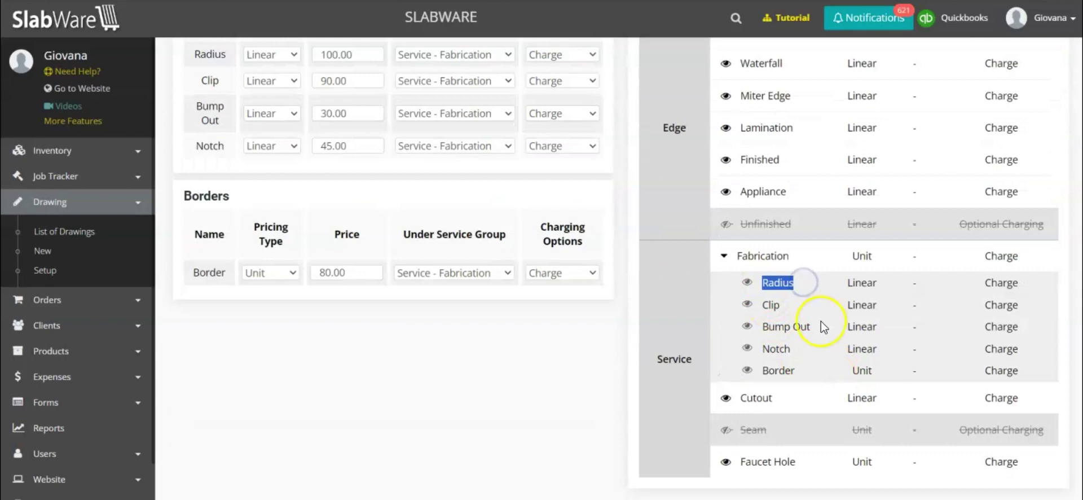
{"action": "scroll", "coordinate": [649, 170], "scroll_direction": "up", "scroll_amount": 1}
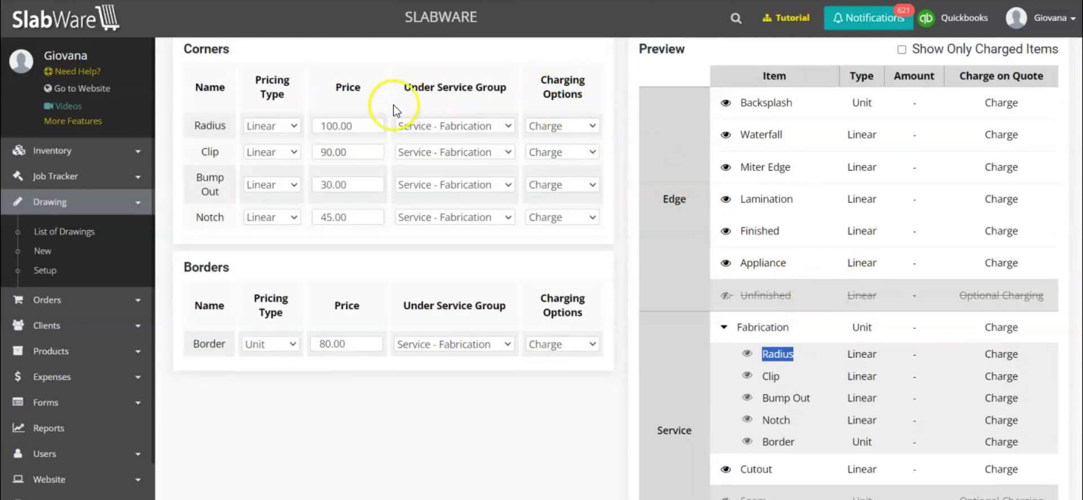
- Review the Radius corner's pricing type in the Corners table, leaving it Linear
{"action": "left_click", "coordinate": [267, 131]}
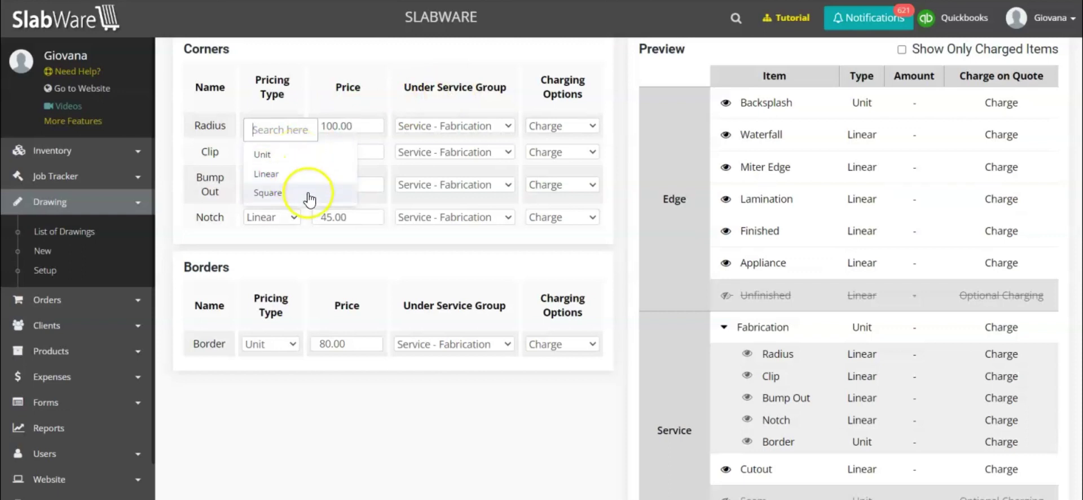
{"action": "left_click", "coordinate": [346, 90]}
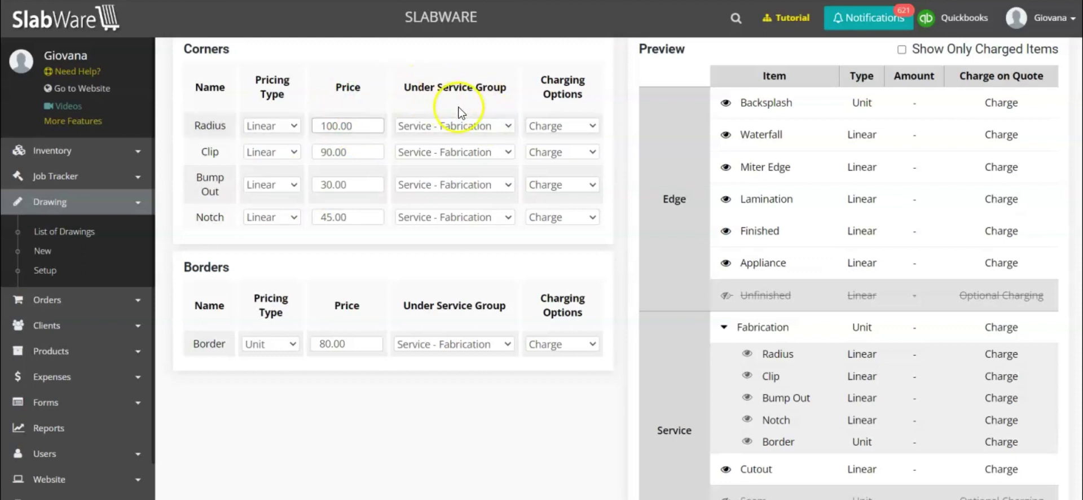
{"action": "scroll", "coordinate": [471, 113], "scroll_direction": "up", "scroll_amount": 2}
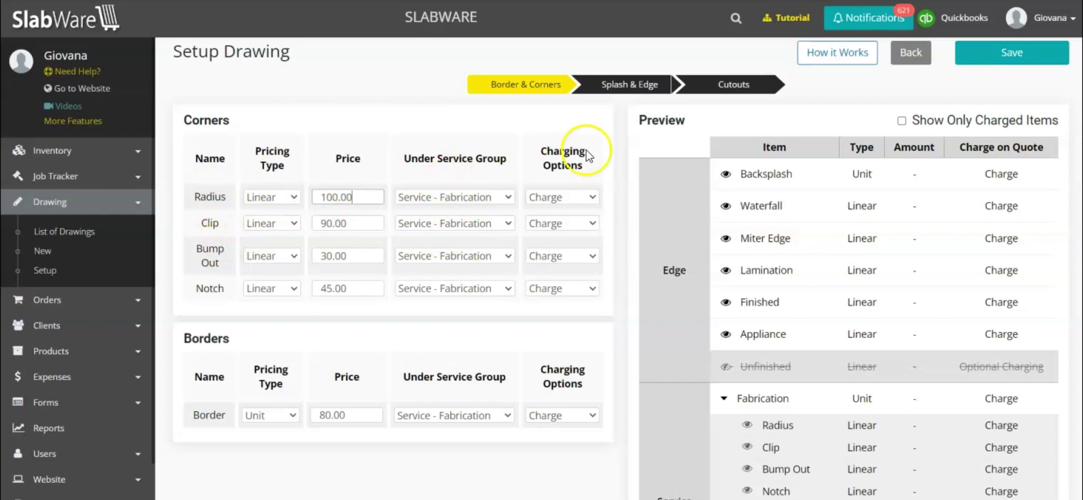
{"action": "scroll", "coordinate": [587, 141], "scroll_direction": "down", "scroll_amount": 2}
{"action": "scroll", "coordinate": [476, 206], "scroll_direction": "up", "scroll_amount": 2}
{"action": "double_click", "coordinate": [228, 120]}
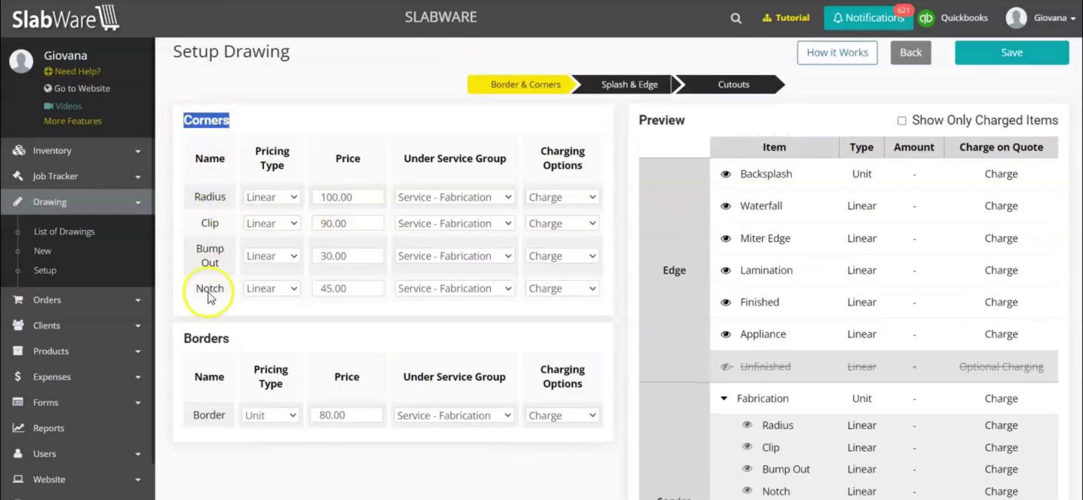
{"action": "left_click", "coordinate": [445, 117]}
{"action": "left_click", "coordinate": [367, 121]}
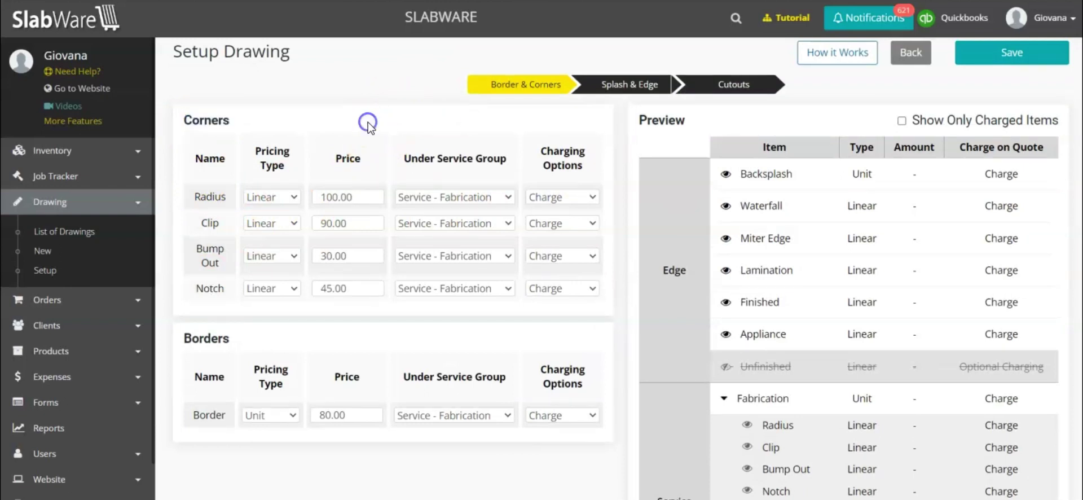
- Leave Radius's service group unchanged and fold the Fabrication sub-rows away in the Preview
{"action": "scroll", "coordinate": [530, 172], "scroll_direction": "down", "scroll_amount": 2}
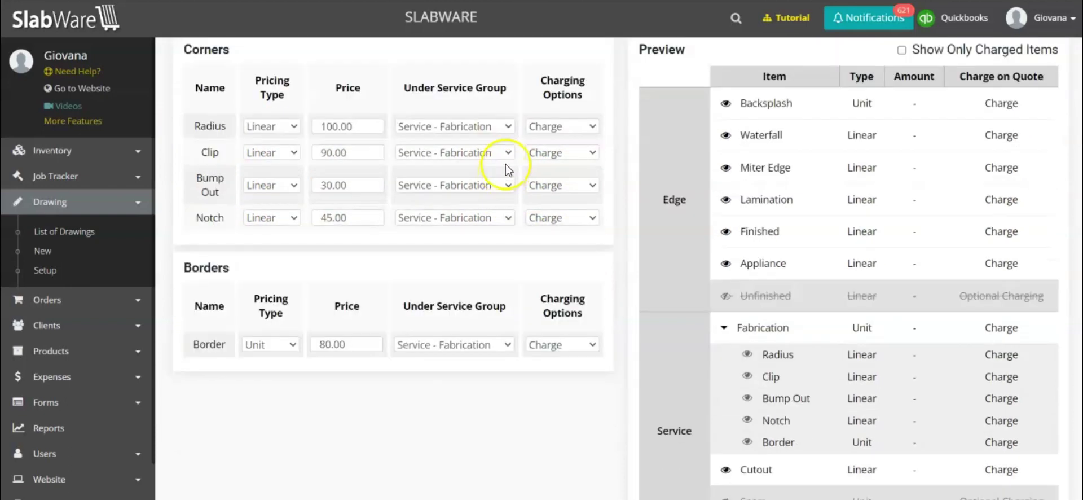
{"action": "left_click", "coordinate": [451, 128]}
{"action": "left_click", "coordinate": [467, 33]}
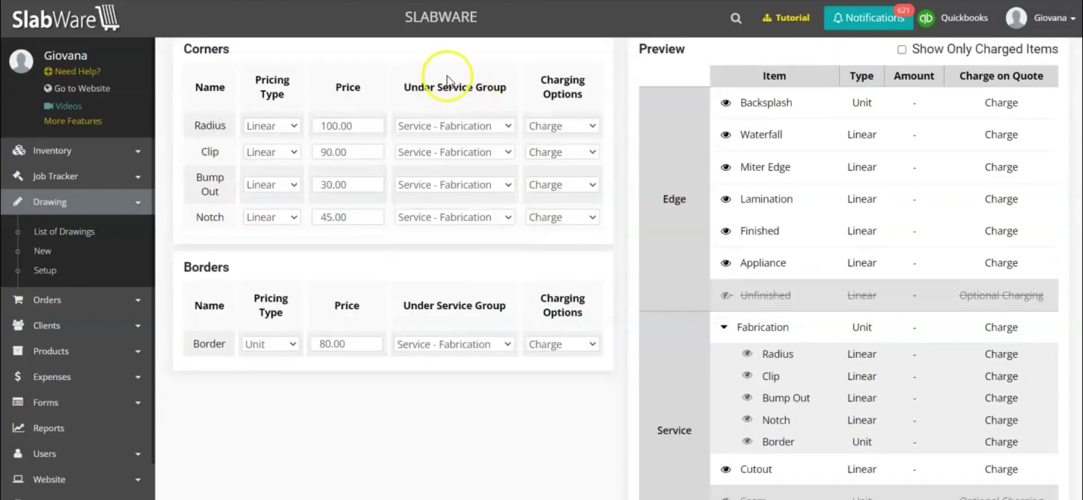
{"action": "double_click", "coordinate": [207, 49]}
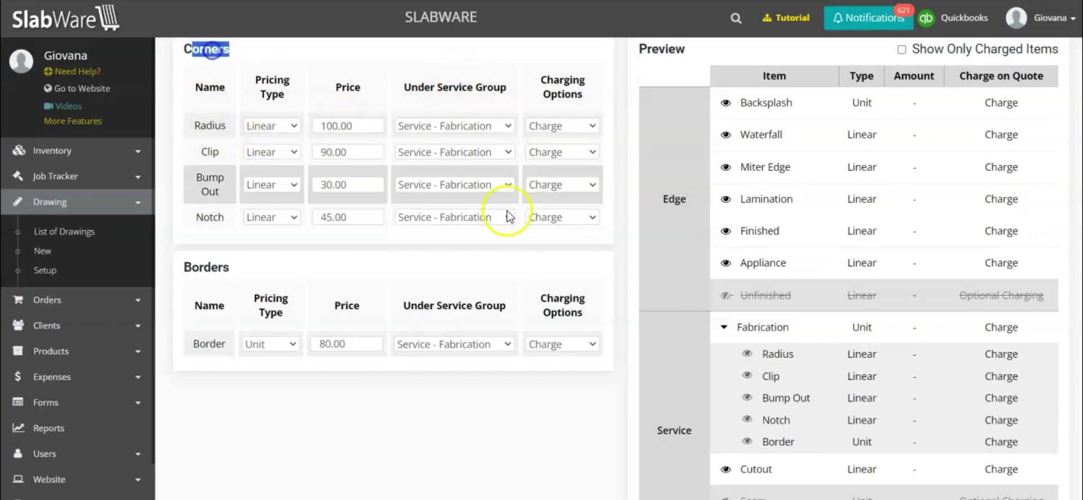
{"action": "scroll", "coordinate": [762, 358], "scroll_direction": "down", "scroll_amount": 2}
{"action": "left_click", "coordinate": [744, 257]}
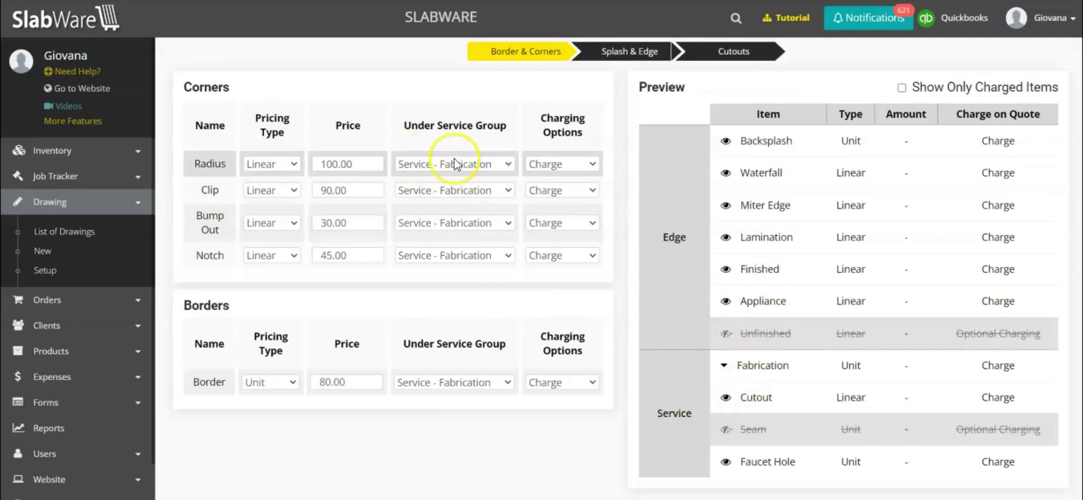
- Assign the Notch corner to Service - Cutout, searching 'service' in its service group dropdown
{"action": "left_click", "coordinate": [728, 373]}
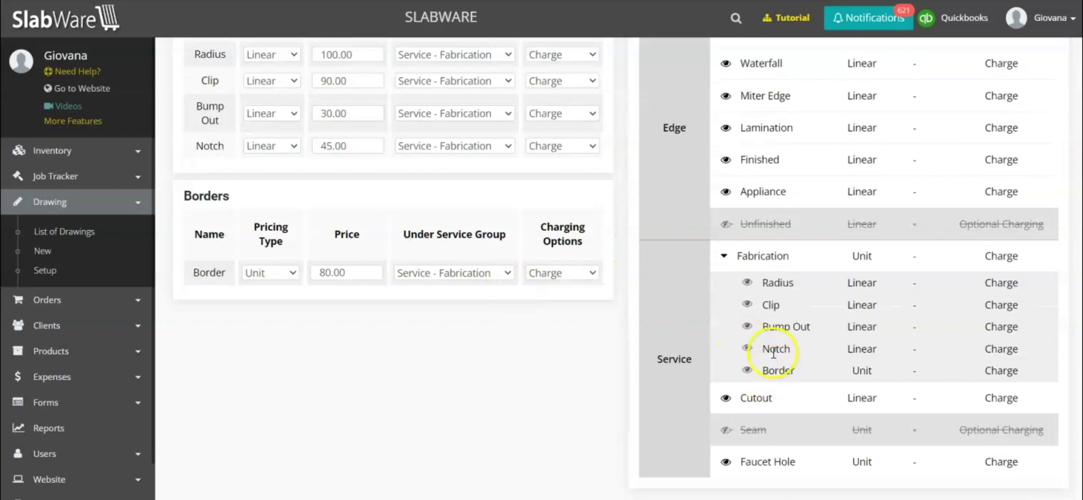
{"action": "double_click", "coordinate": [783, 349]}
{"action": "left_click", "coordinate": [459, 148]}
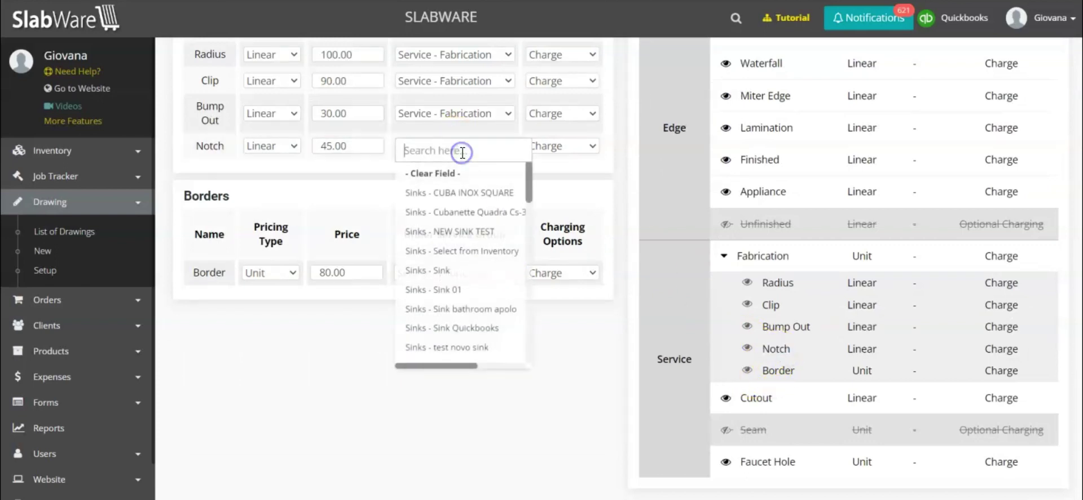
{"action": "type", "text": "service"}
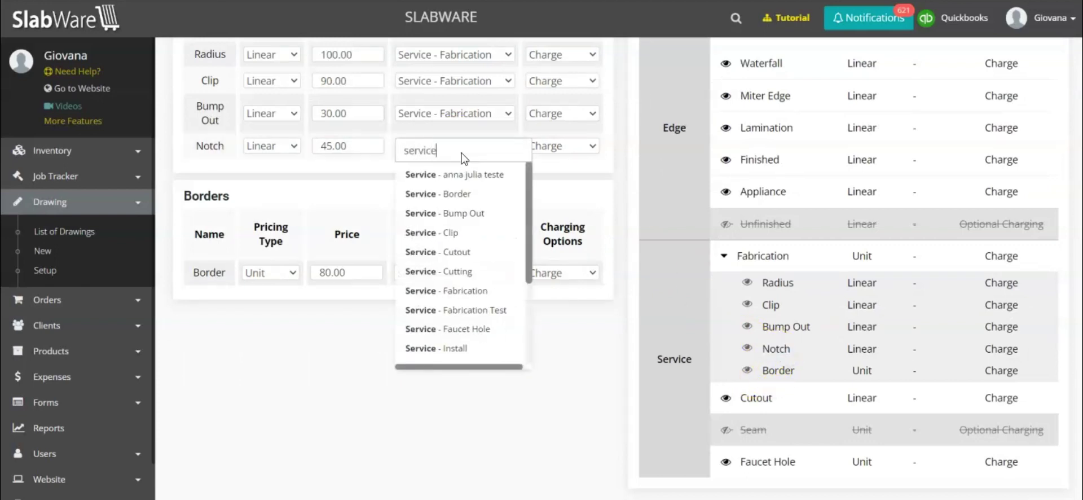
{"action": "left_click", "coordinate": [474, 253]}
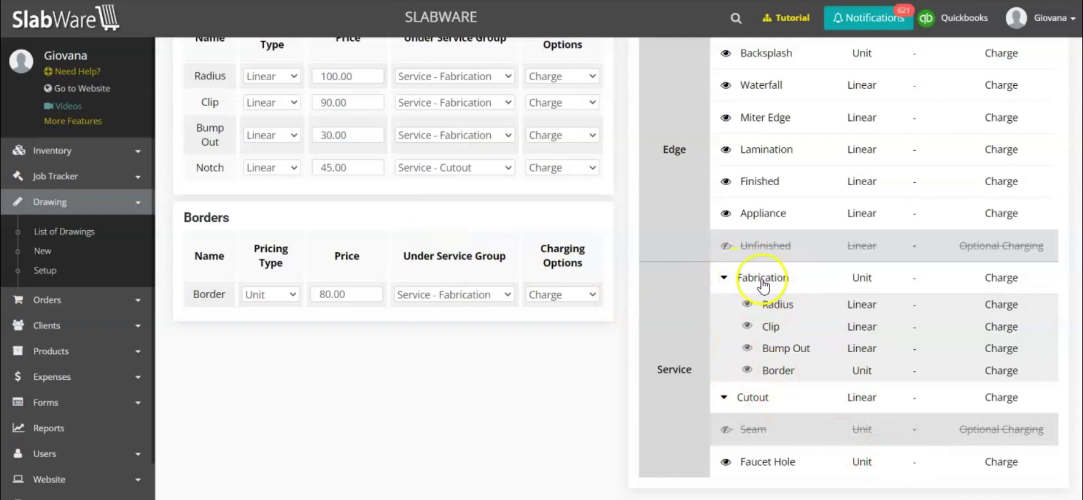
- Confirm Notch appears under Cutout in the Preview, then collapse the Cutout and Fabrication groups
{"action": "left_click", "coordinate": [755, 398]}
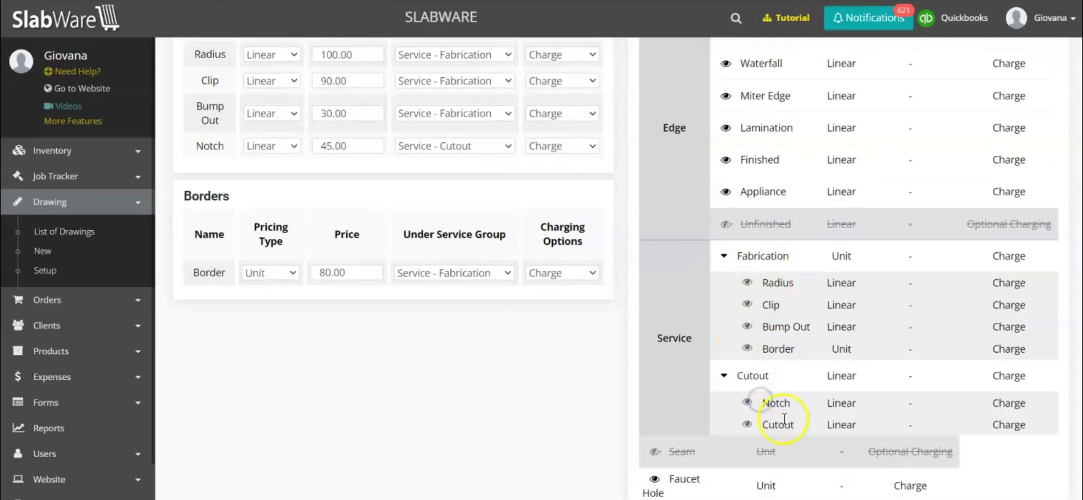
{"action": "double_click", "coordinate": [774, 404]}
{"action": "left_click", "coordinate": [726, 375]}
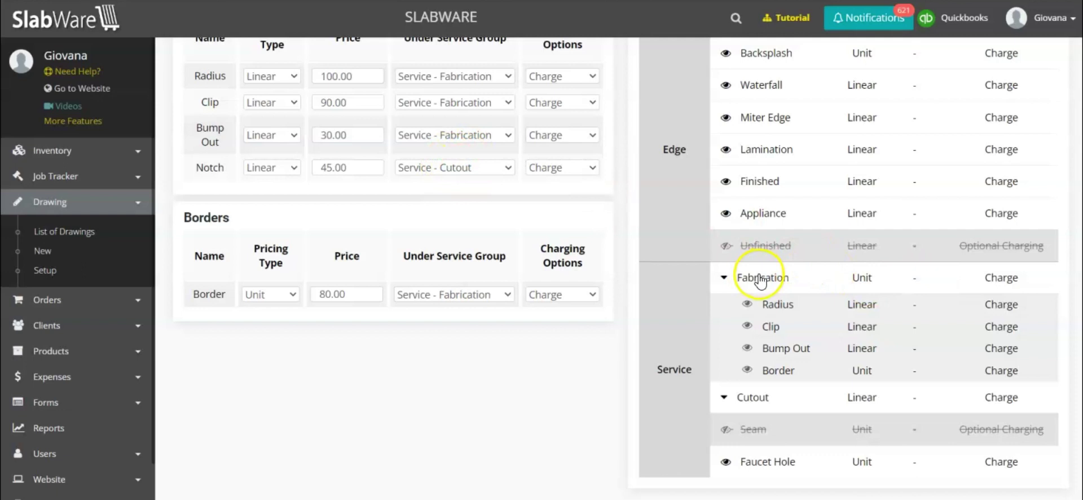
{"action": "scroll", "coordinate": [131, 142], "scroll_direction": "up", "scroll_amount": 1}
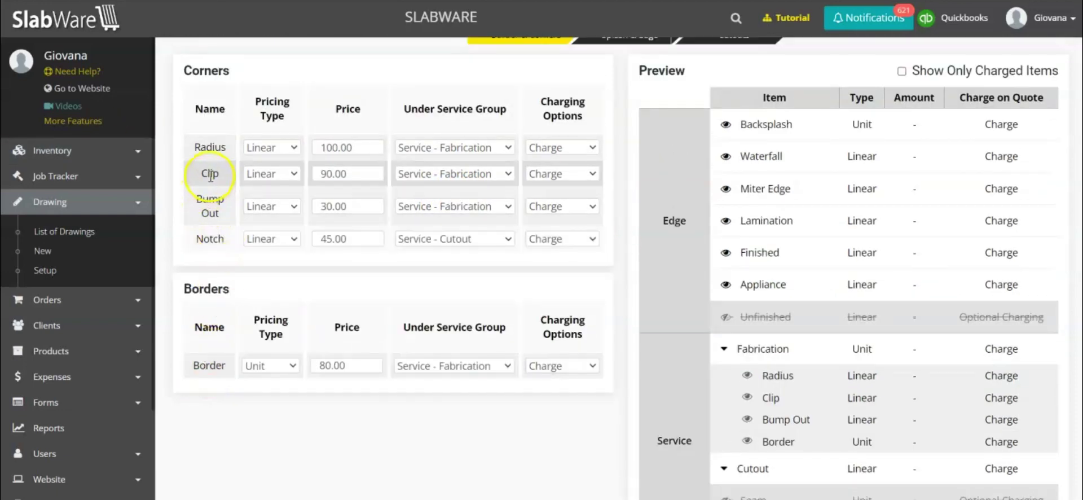
{"action": "left_click", "coordinate": [732, 354]}
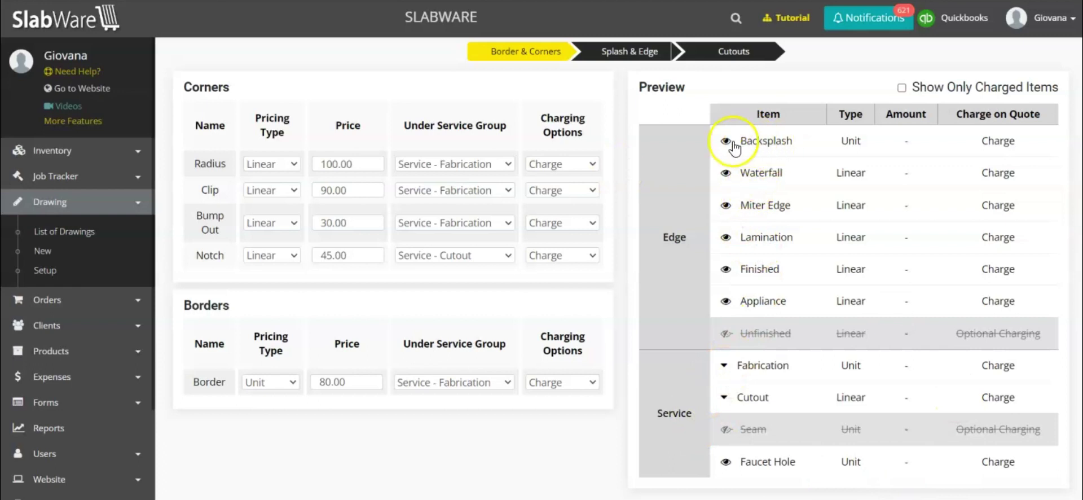
- Review the Splashes and Finishing pricing on Splash & Edge, then move on to Cutouts
{"action": "left_click", "coordinate": [647, 63]}
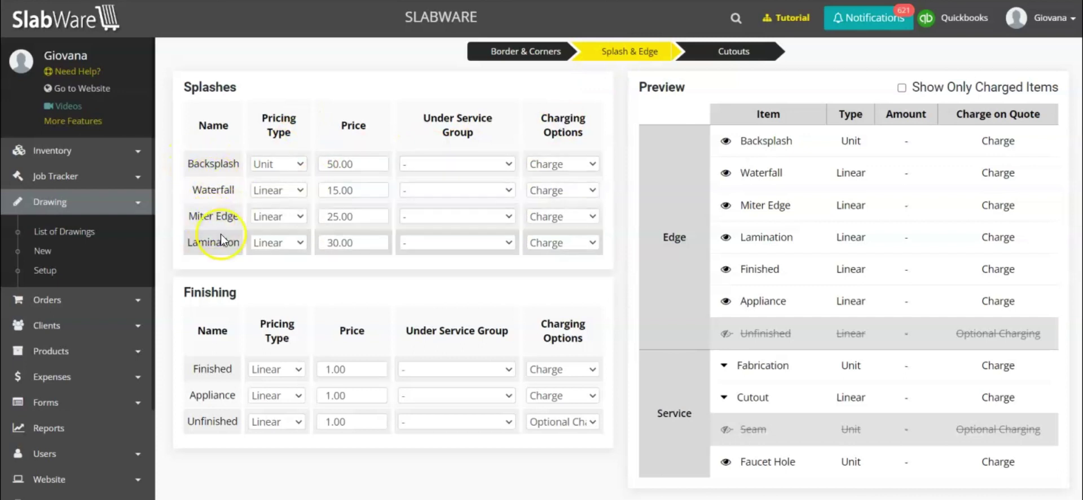
{"action": "left_click_drag", "start_coordinate": [178, 293], "coordinate": [226, 294]}
{"action": "left_click", "coordinate": [290, 292]}
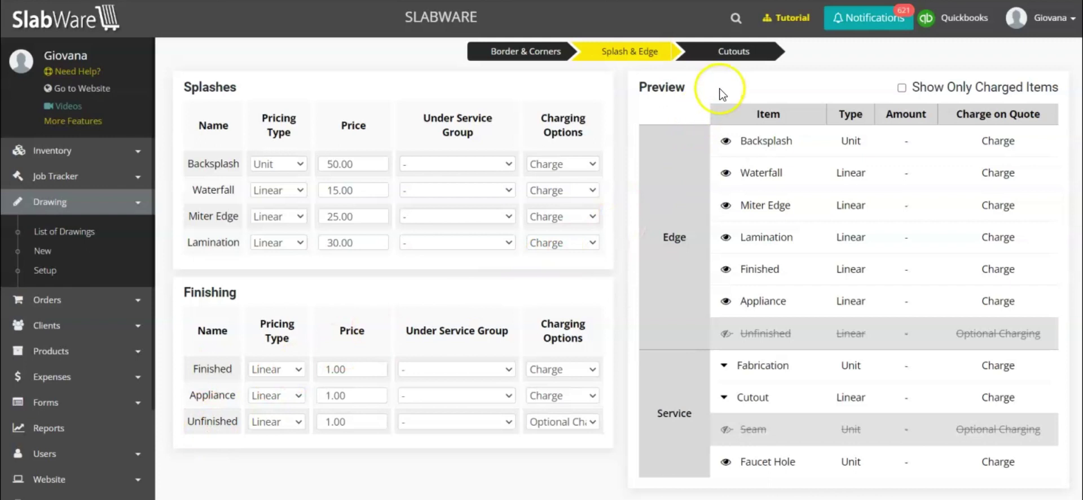
{"action": "left_click", "coordinate": [744, 53]}
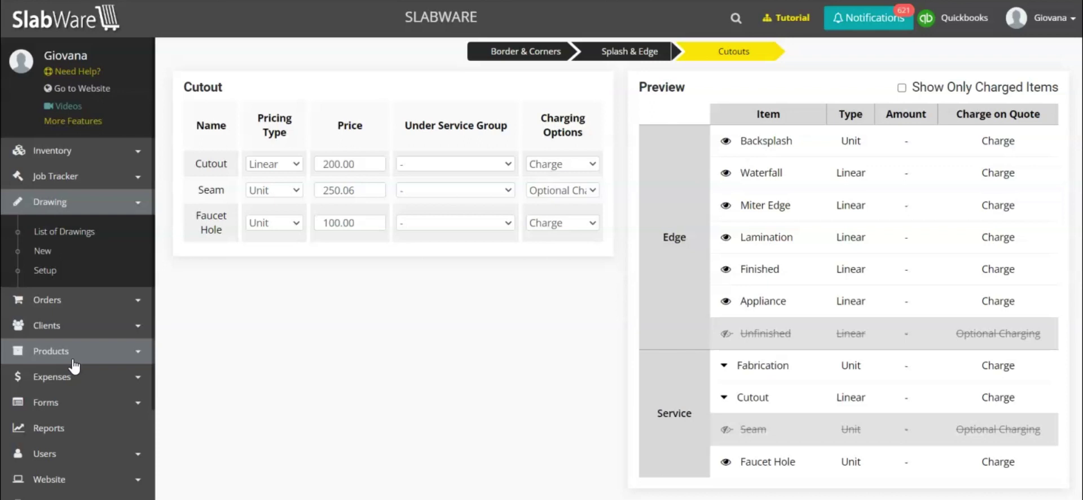
{"action": "scroll", "coordinate": [278, 295], "scroll_direction": "up", "scroll_amount": 2}
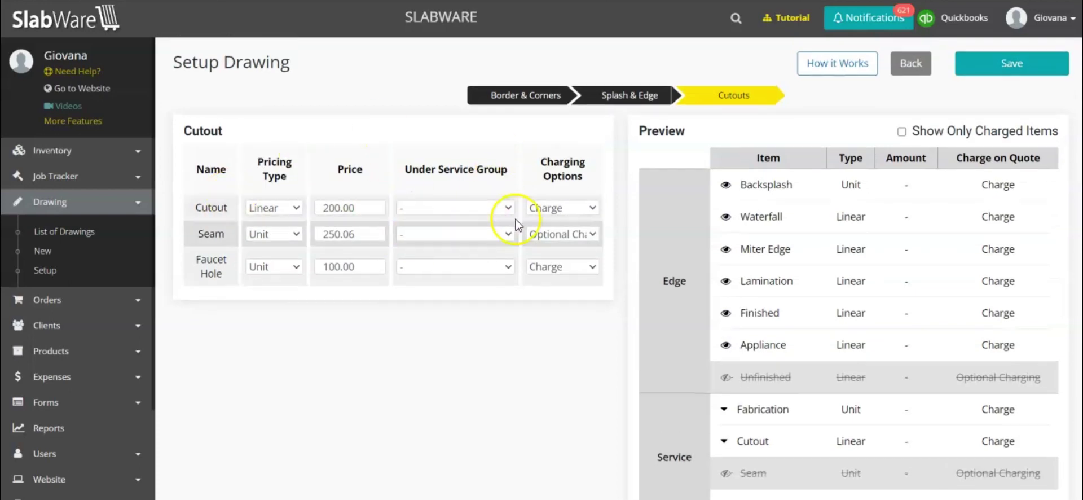
{"action": "double_click", "coordinate": [200, 208]}
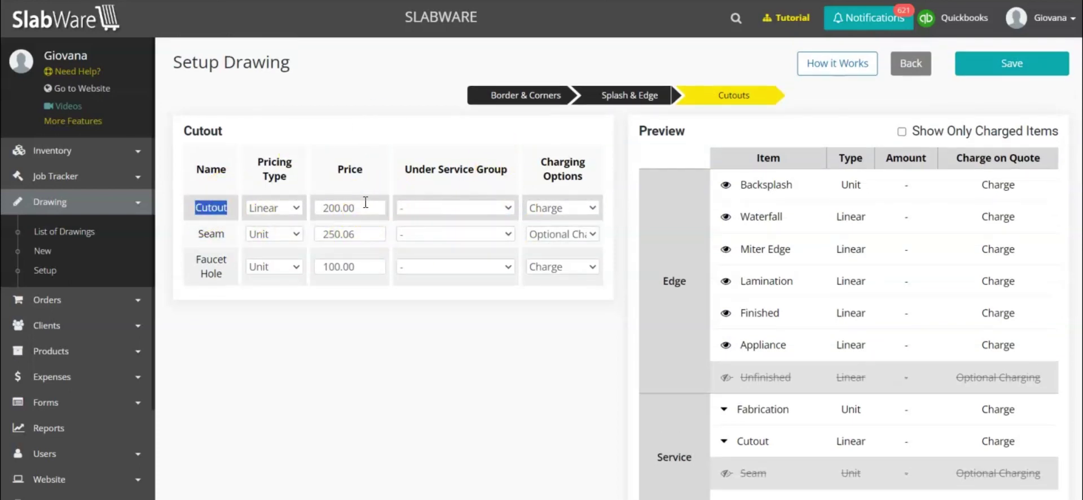
{"action": "double_click", "coordinate": [211, 234]}
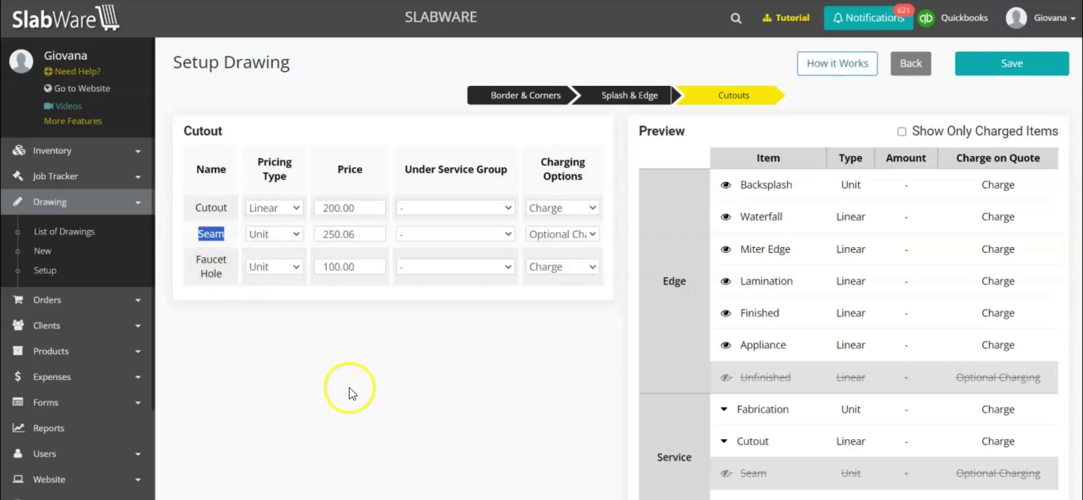
{"action": "left_click", "coordinate": [258, 234]}
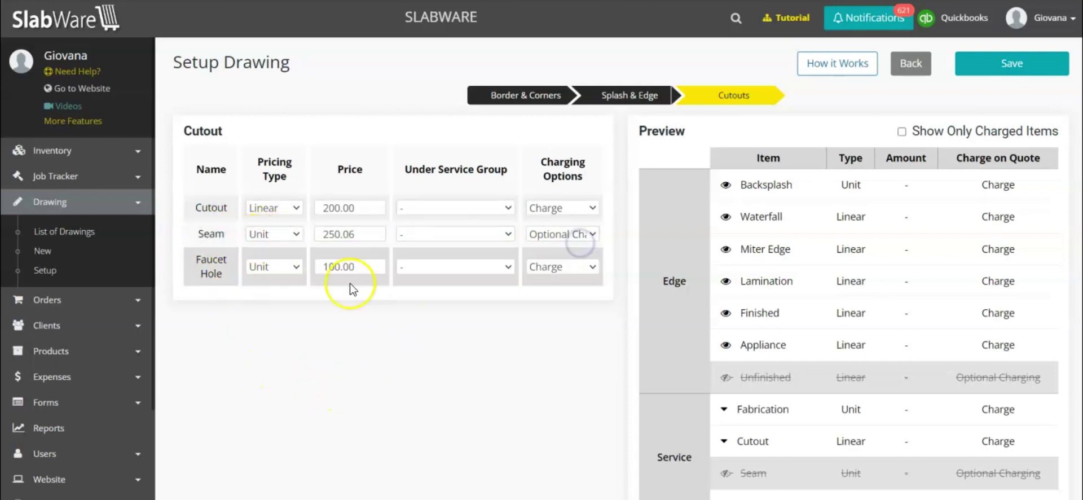
{"action": "left_click_drag", "start_coordinate": [198, 258], "coordinate": [210, 268]}
{"action": "left_click", "coordinate": [213, 273]}
{"action": "scroll", "coordinate": [900, 273], "scroll_direction": "down", "scroll_amount": 1}
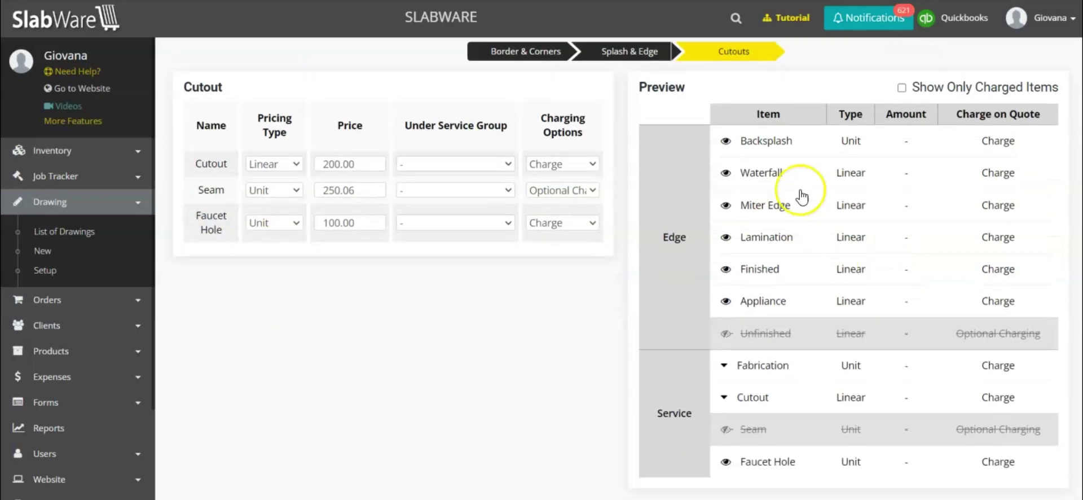